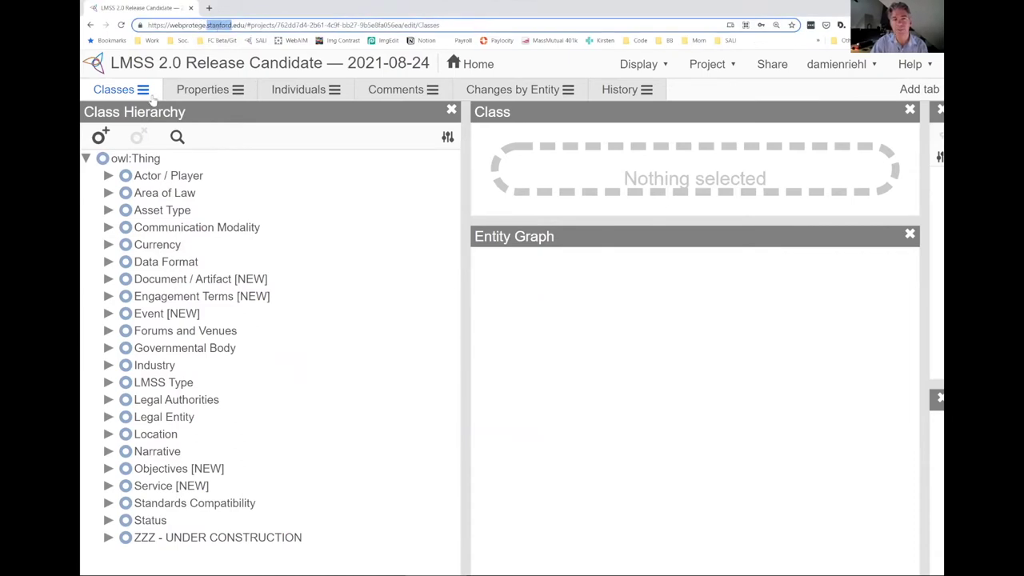
# Select the top-level classes from Actor / Player through Status, and return to Actor / Player alone.
pyautogui.click(148, 178)
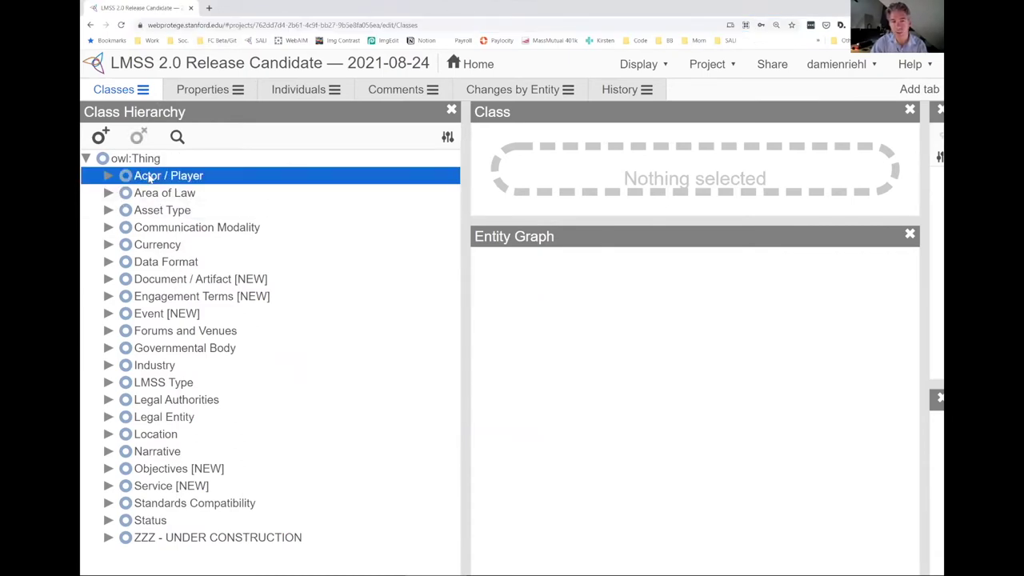
pyautogui.keyDown('shift'); pyautogui.click(164, 521); pyautogui.keyUp('shift')
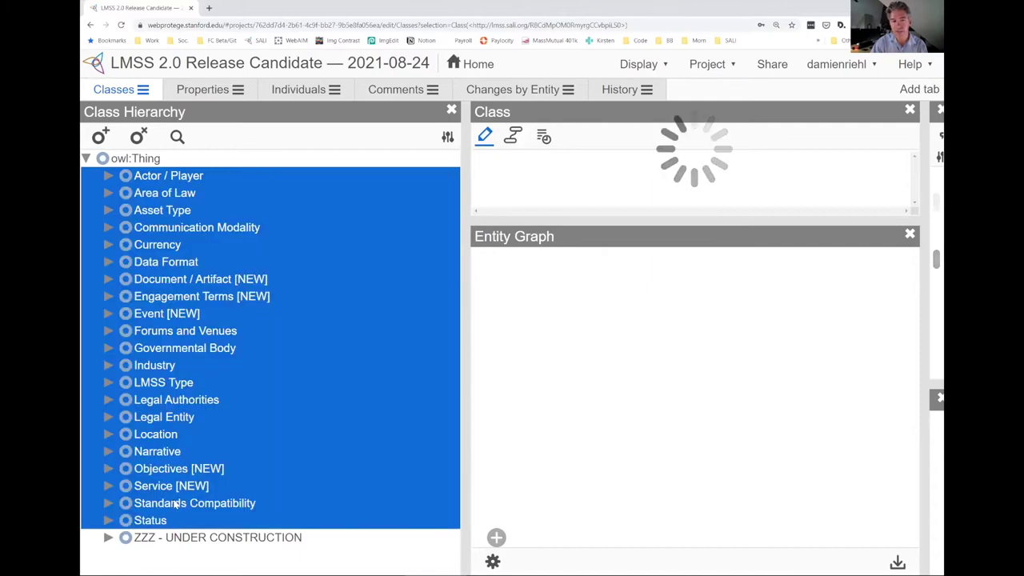
pyautogui.click(175, 182)
# Open the Broker class under Actor / Player's Role in Matter, and resize the panes to enlarge its class details.
pyautogui.click(109, 177)
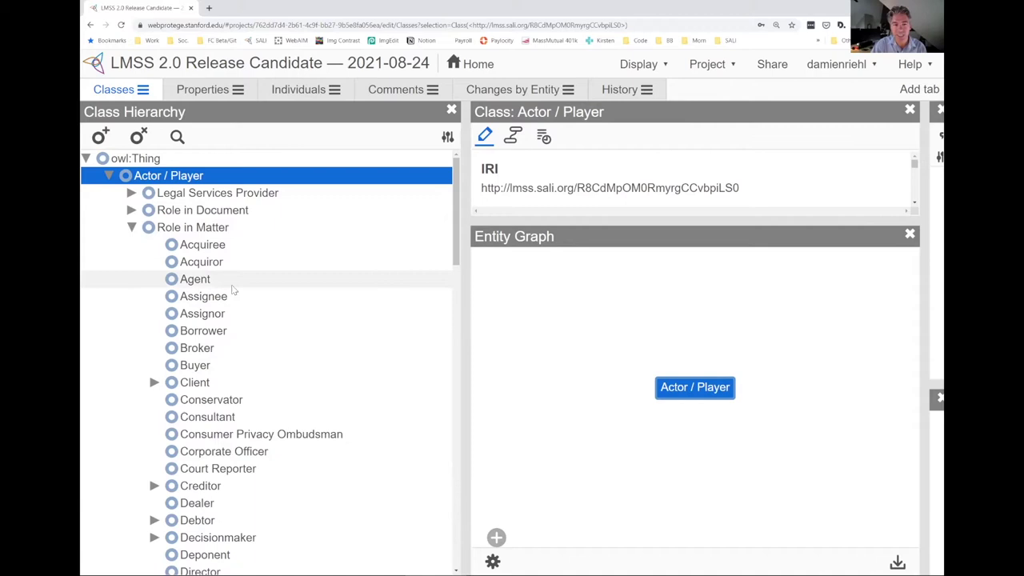
pyautogui.click(197, 348)
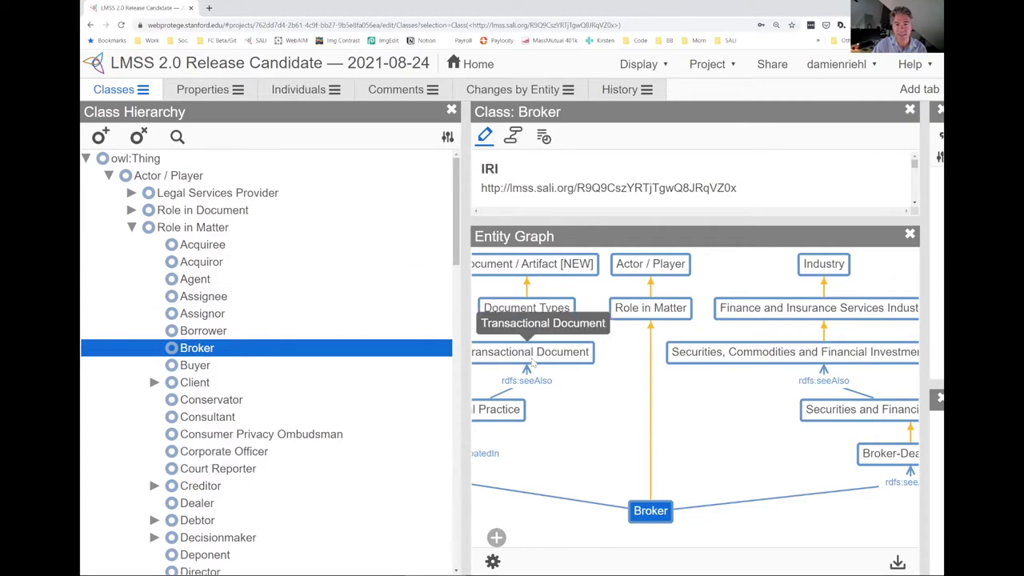
pyautogui.moveTo(465, 376); pyautogui.dragTo(223, 352)
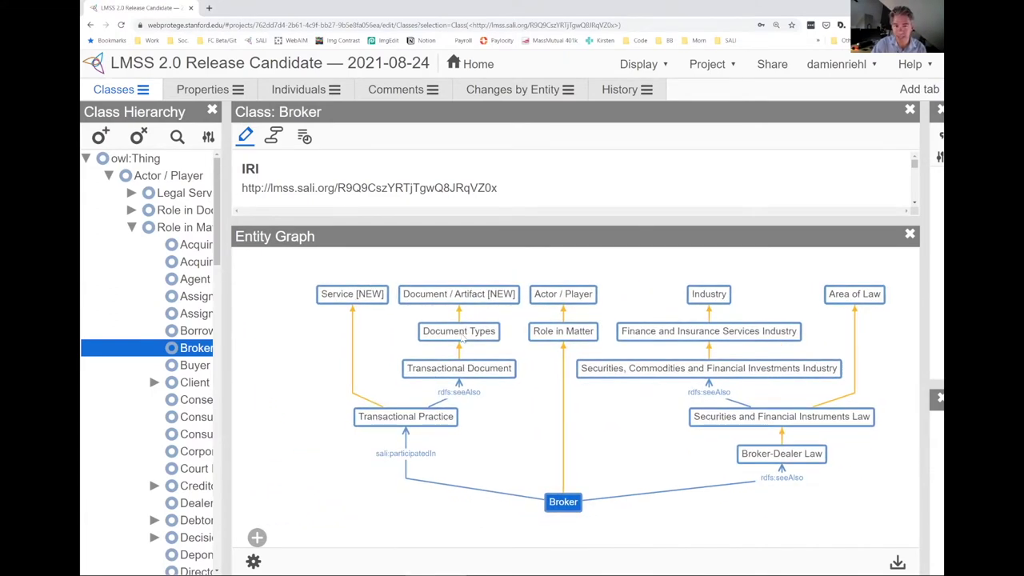
pyautogui.moveTo(227, 335); pyautogui.dragTo(275, 335)
pyautogui.moveTo(440, 221); pyautogui.dragTo(454, 392)
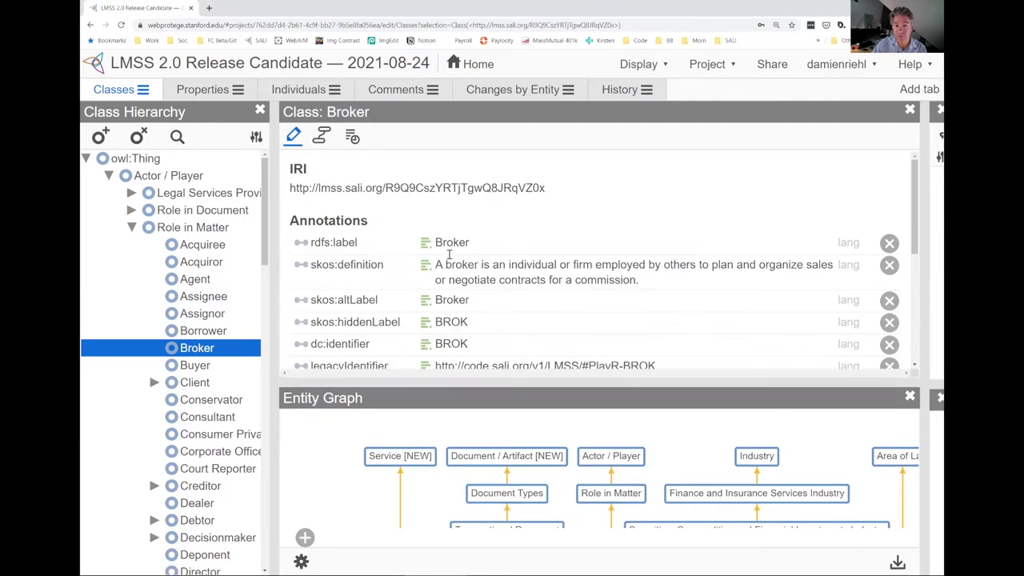
# Highlight Broker's definition, label and IRI, finishing with only the identifier part of the IRI selected.
pyautogui.moveTo(437, 264); pyautogui.dragTo(690, 279)
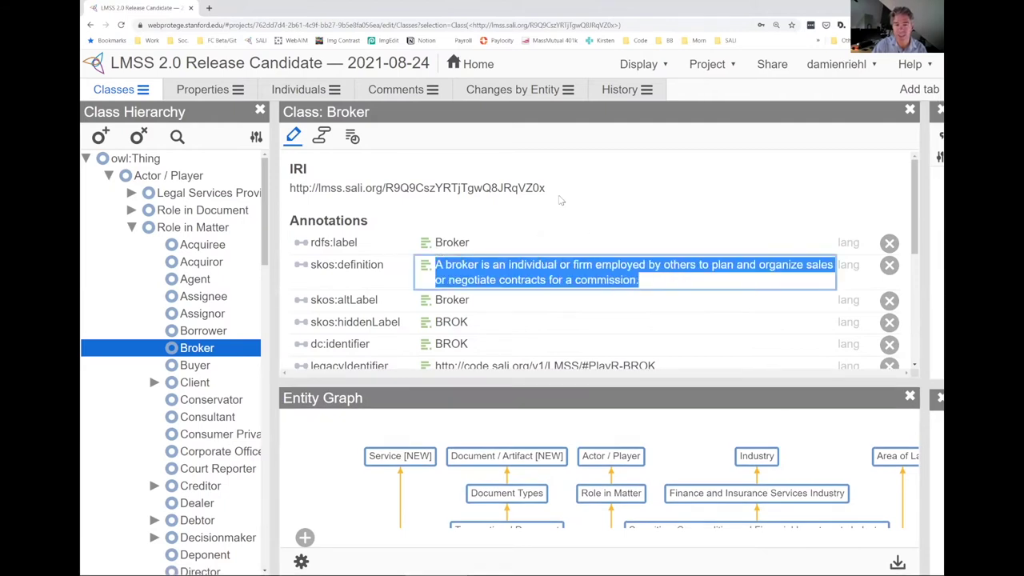
pyautogui.moveTo(547, 189); pyautogui.dragTo(290, 192)
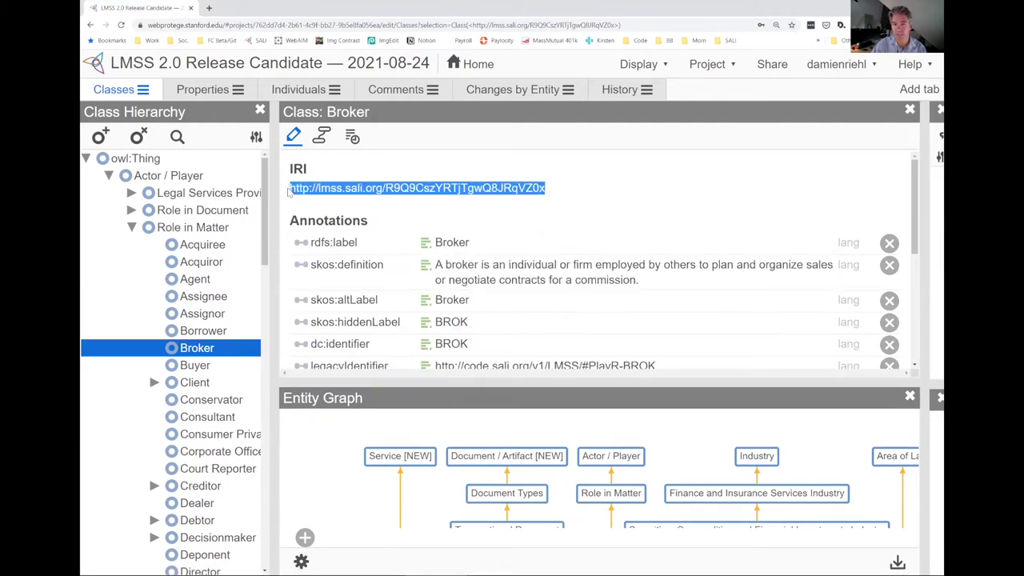
pyautogui.doubleClick(445, 189)
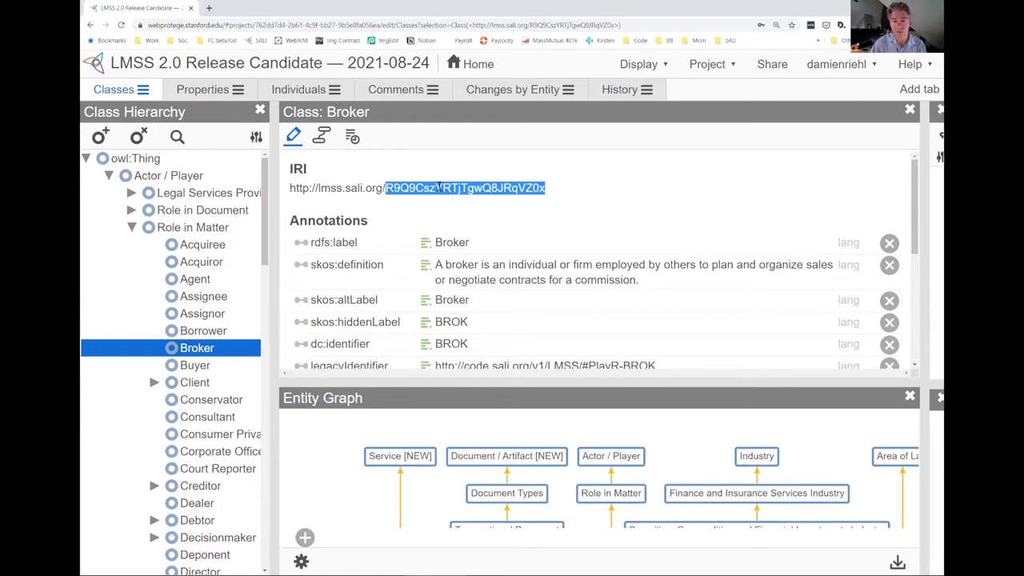
pyautogui.click(453, 242)
pyautogui.doubleClick(453, 241)
pyautogui.moveTo(543, 188); pyautogui.dragTo(292, 189)
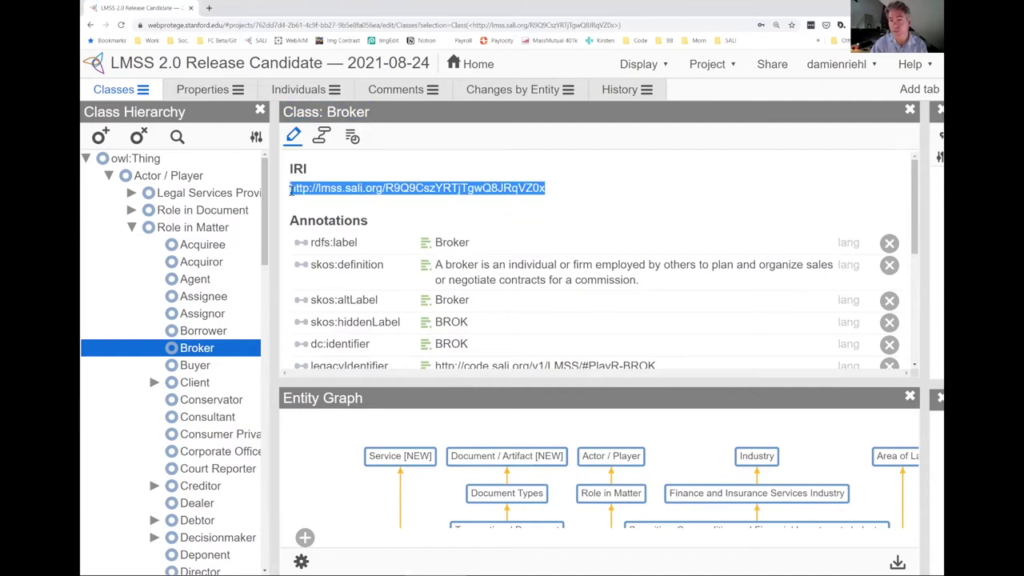
pyautogui.doubleClick(415, 187)
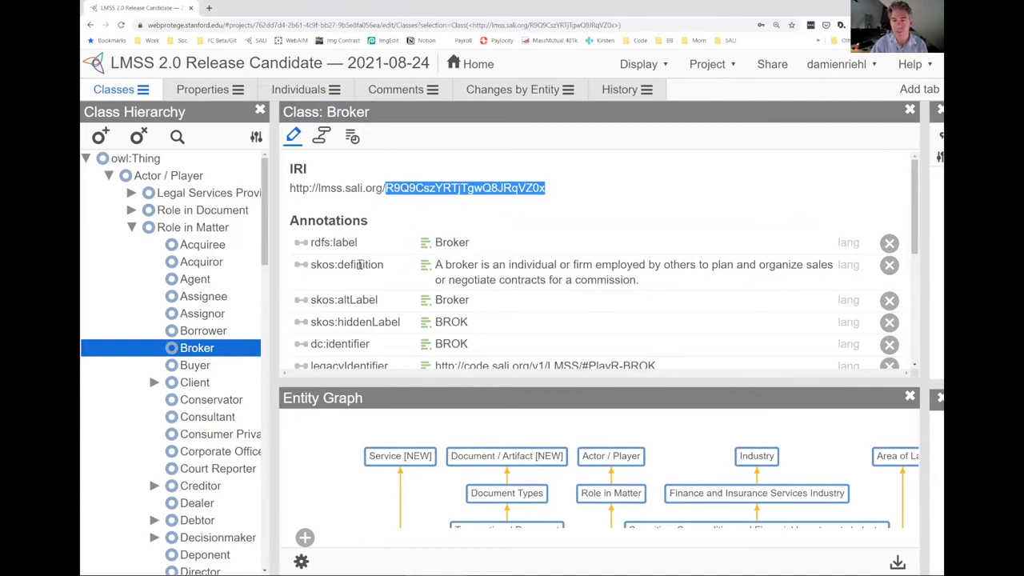
# Widen the class hierarchy, collapse Actor / Player, and look through the Area of Law subclasses before collapsing them.
pyautogui.moveTo(266, 276); pyautogui.dragTo(307, 276)
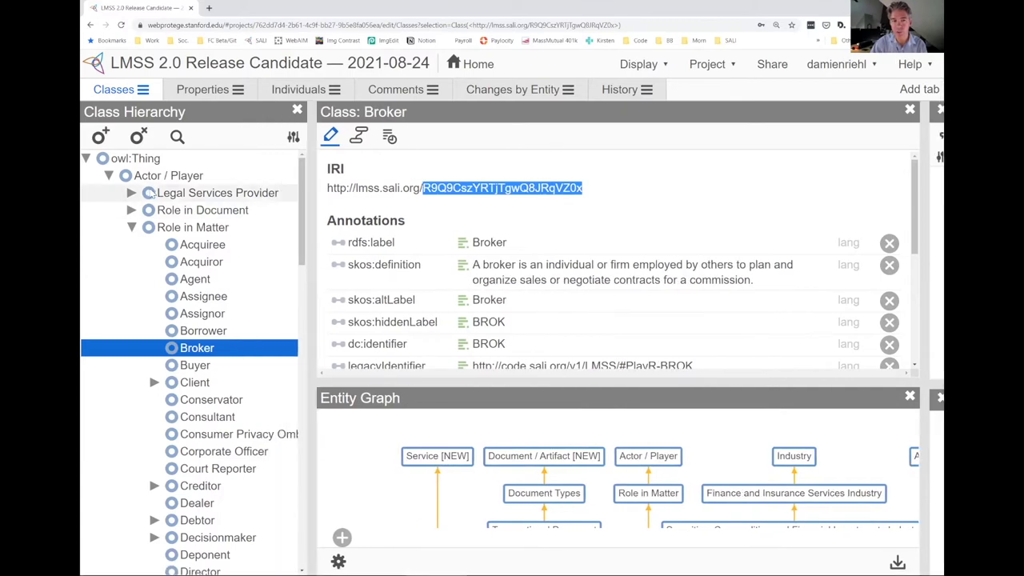
pyautogui.click(109, 176)
pyautogui.click(140, 180)
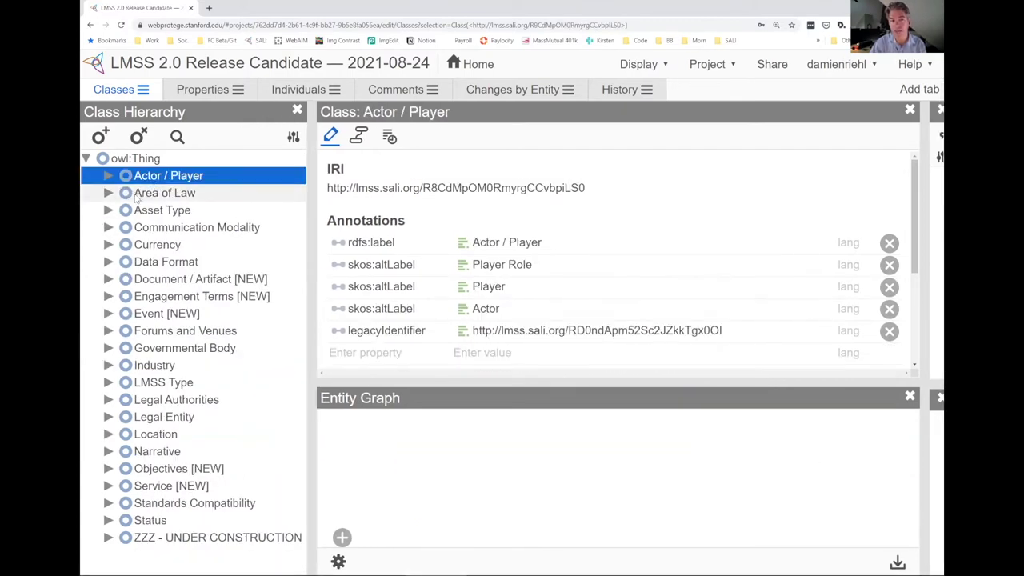
pyautogui.click(109, 193)
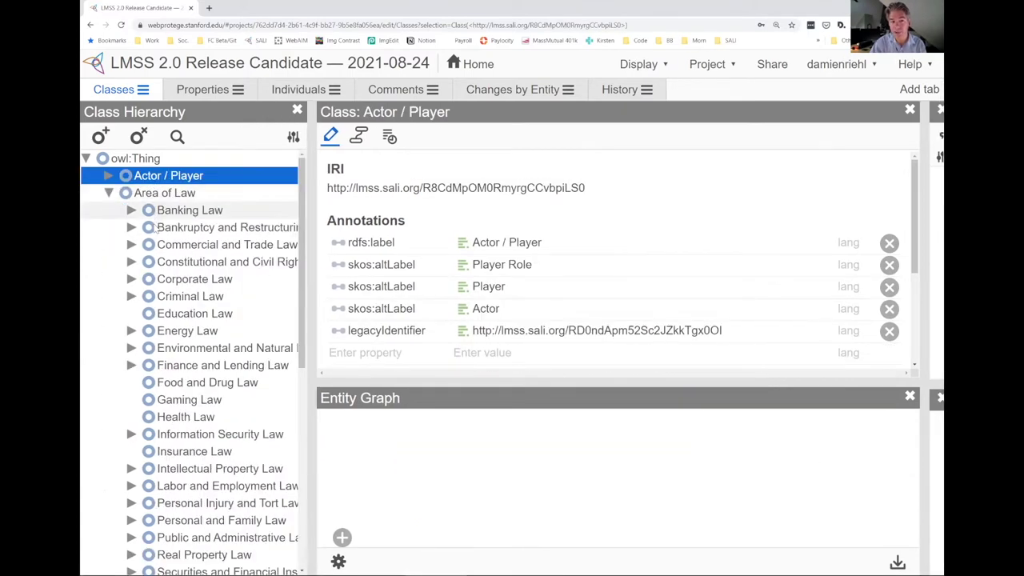
pyautogui.click(109, 194)
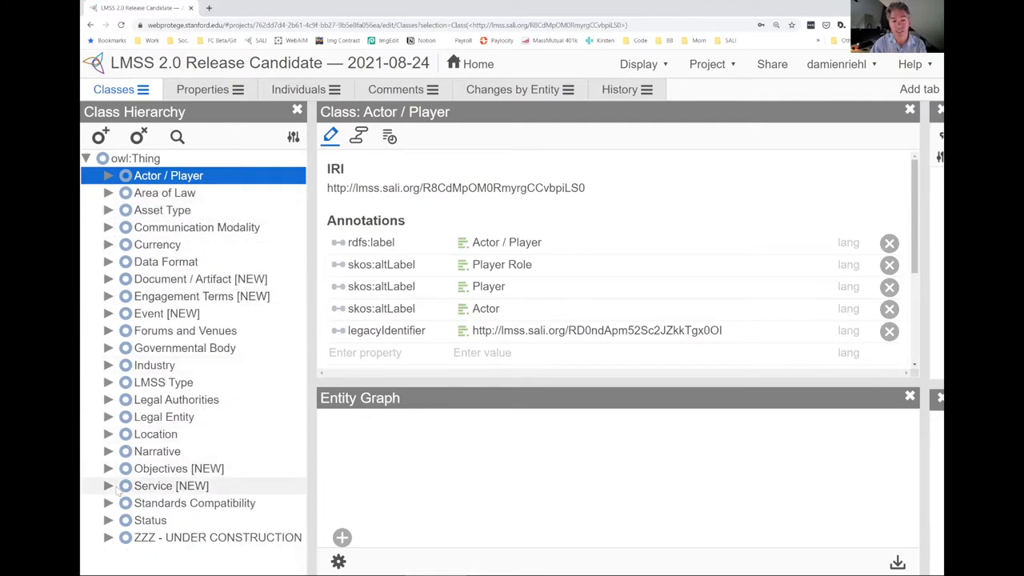
# Expand Service [NEW], look through its service types, and select it together with Advisory Service through Transactional Practice.
pyautogui.click(108, 486)
pyautogui.scroll(-1, 127, 472)
pyautogui.click(192, 446)
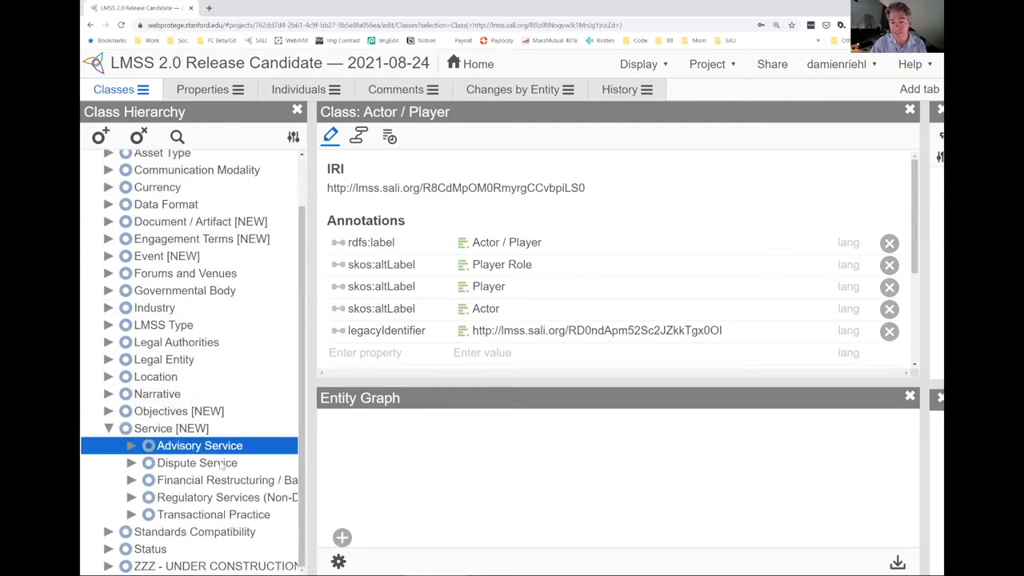
pyautogui.click(198, 465)
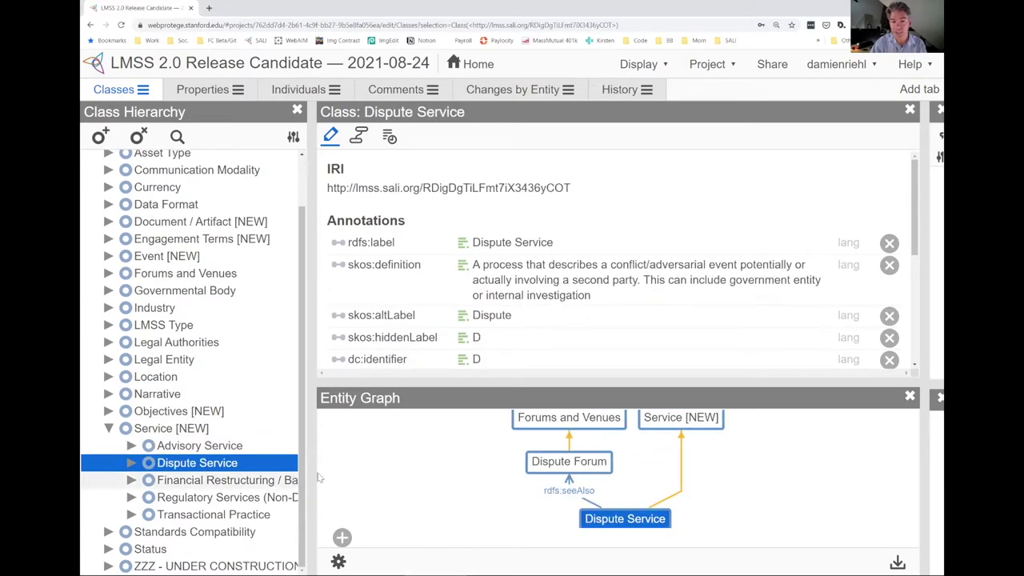
pyautogui.moveTo(317, 477); pyautogui.dragTo(356, 478)
pyautogui.click(236, 516)
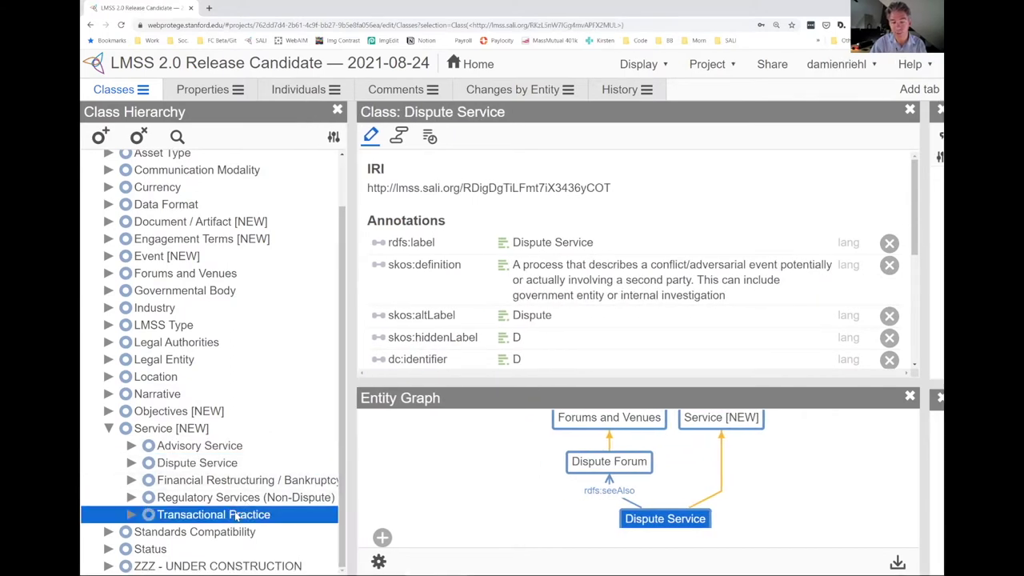
pyautogui.click(182, 498)
pyautogui.click(171, 427)
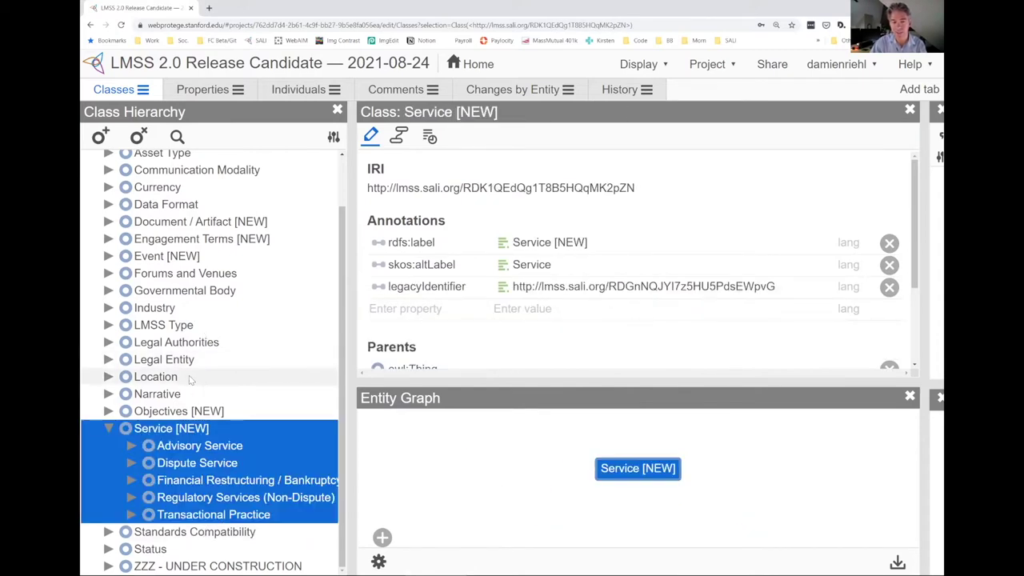
# Open the Industry class and look through its subclasses.
pyautogui.click(150, 309)
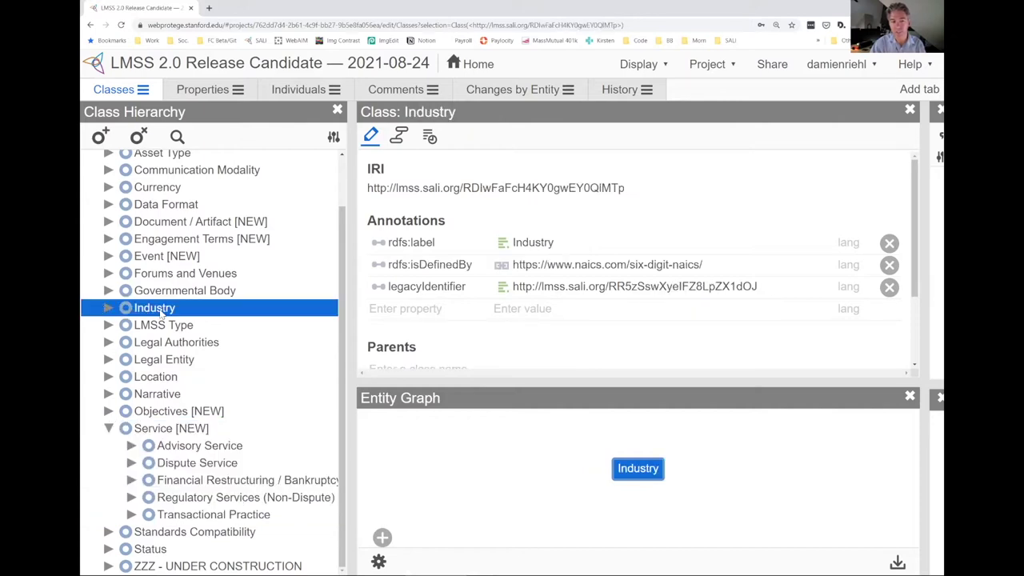
pyautogui.click(109, 308)
pyautogui.scroll(-3, 103, 300)
pyautogui.scroll(3, 98, 287)
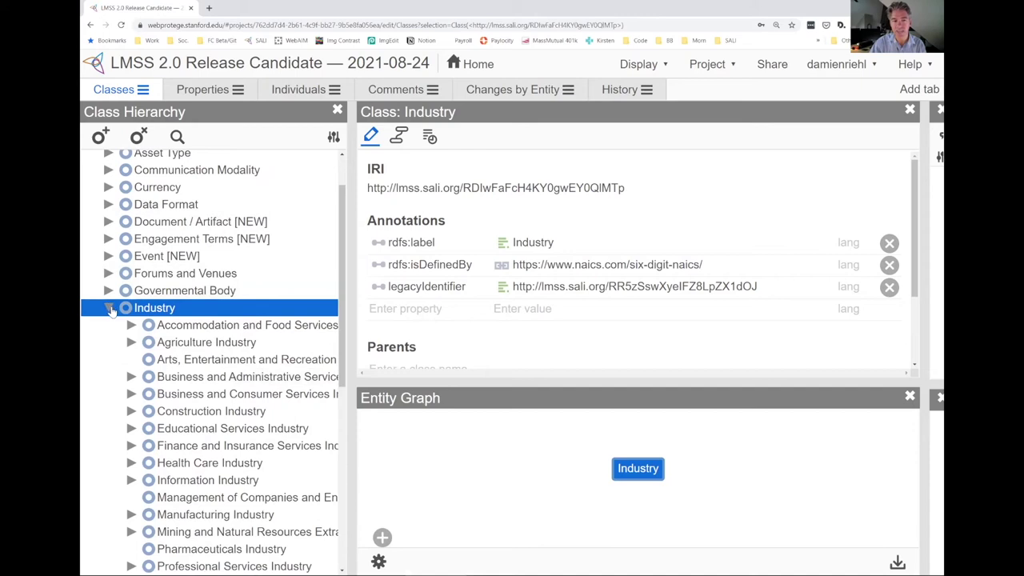
# Collapse Industry and Service [NEW], and select every top-level class from Actor / Player through Status.
pyautogui.click(109, 308)
pyautogui.click(109, 428)
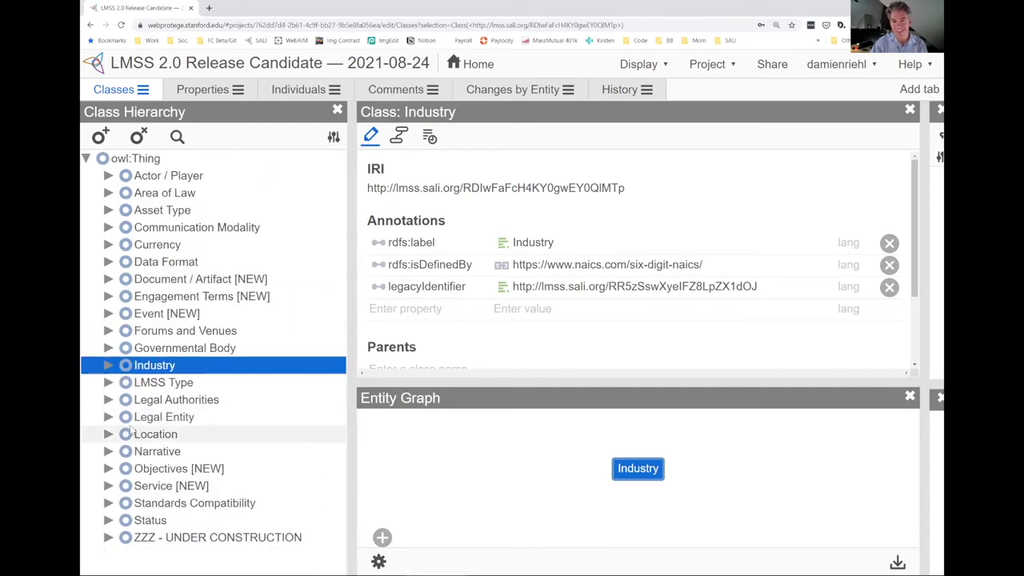
pyautogui.click(205, 177)
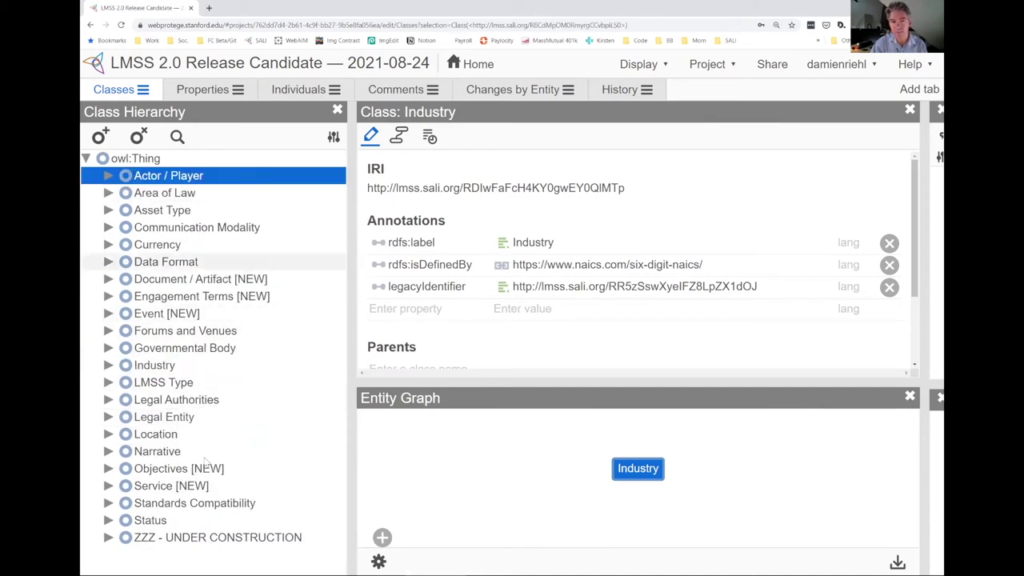
pyautogui.keyDown('shift'); pyautogui.click(177, 520); pyautogui.keyUp('shift')
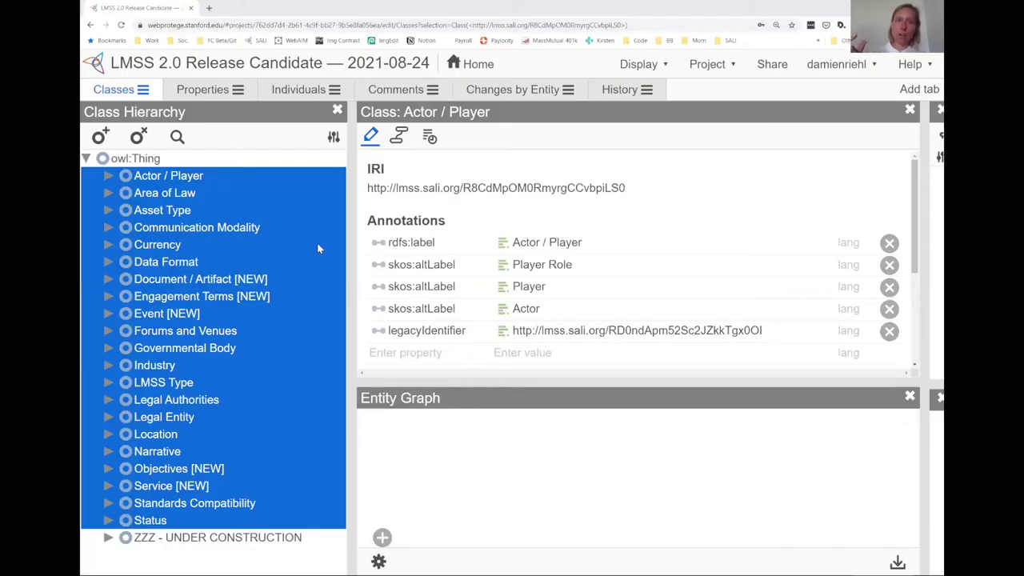
# Reopen Broker under Actor / Player's Role in Matter, highlight its full IRI, and review its annotations.
pyautogui.click(109, 177)
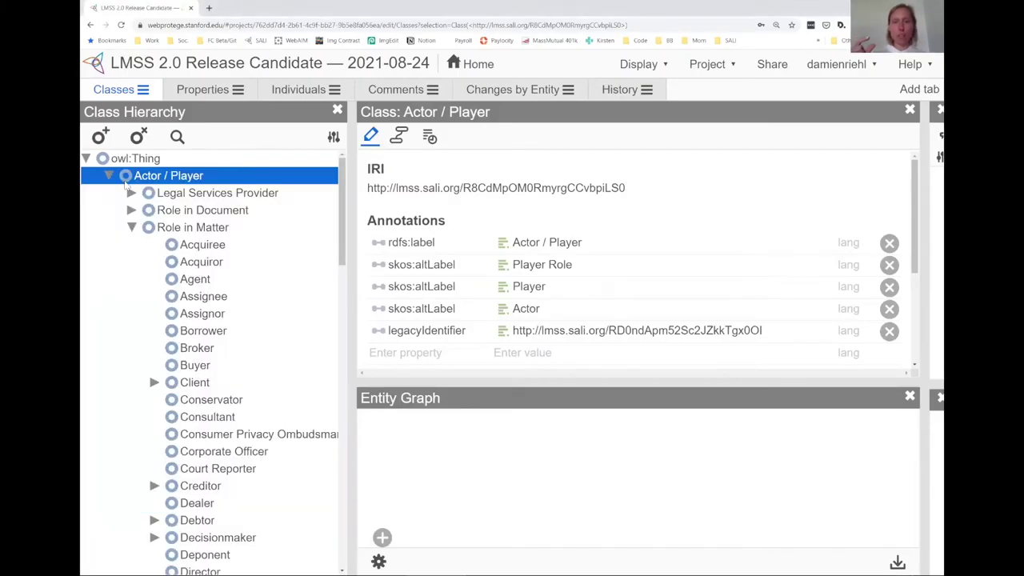
pyautogui.click(199, 348)
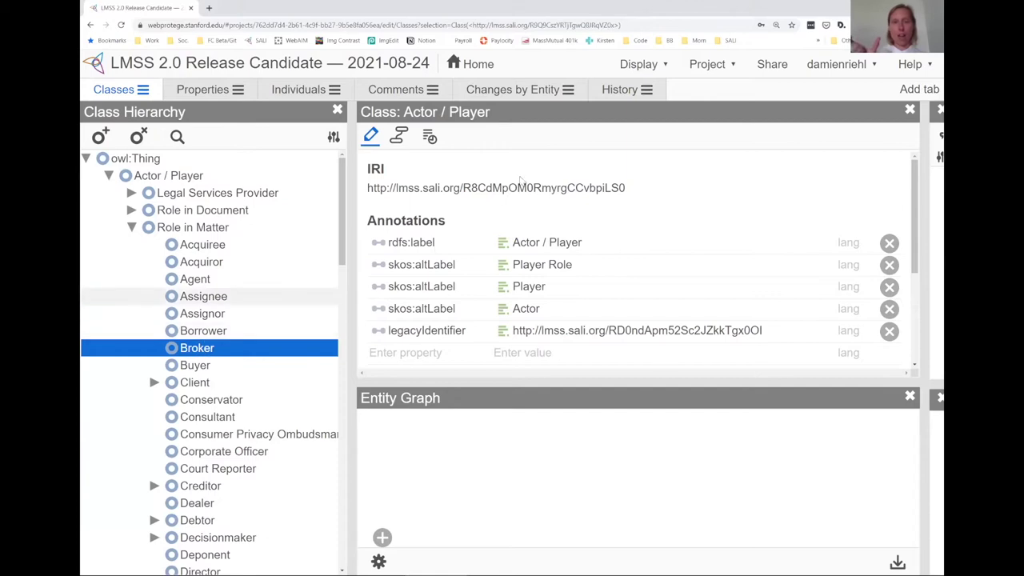
pyautogui.tripleClick(472, 186)
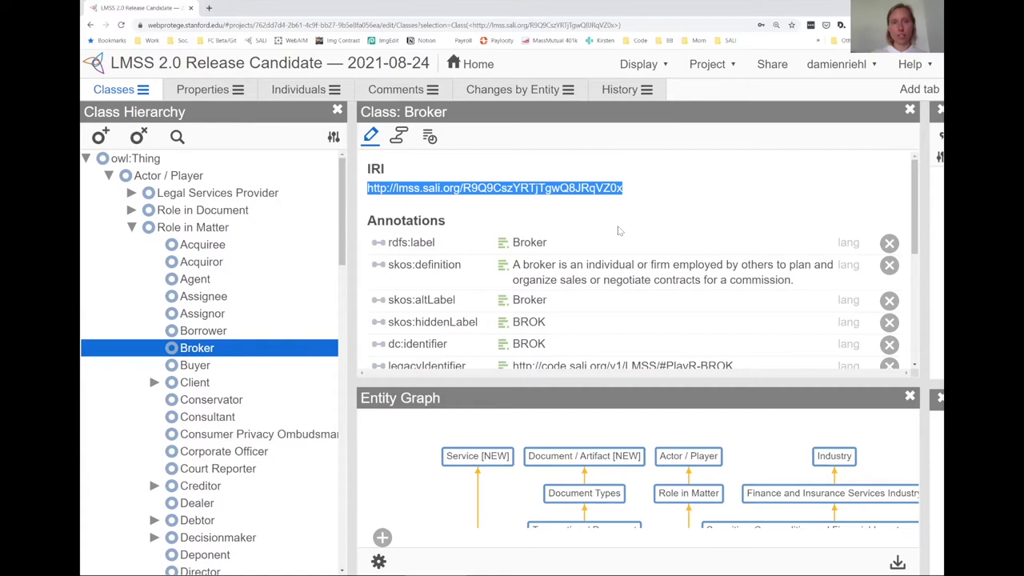
pyautogui.scroll(-2, 617, 229)
pyautogui.scroll(1, 618, 227)
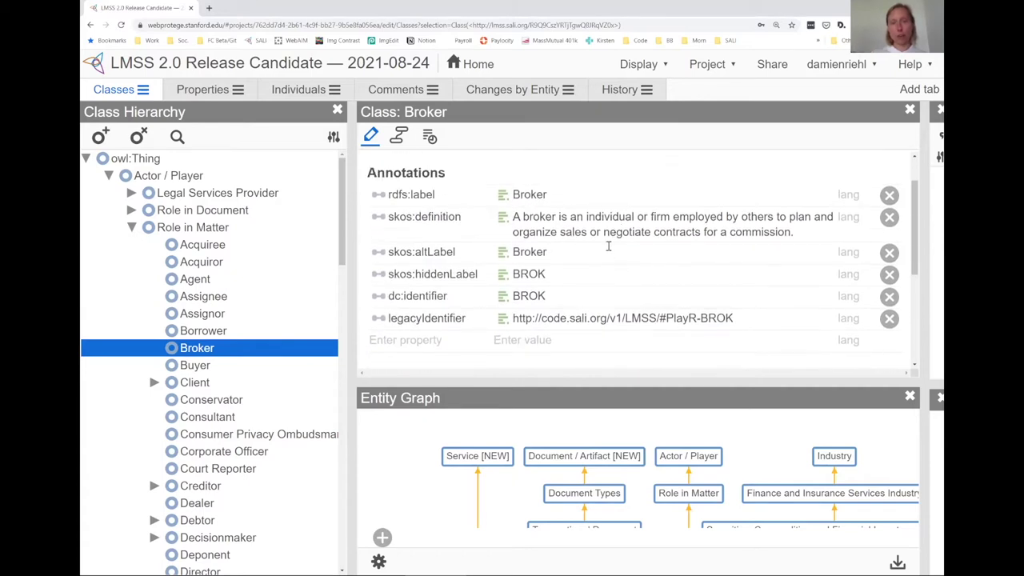
# Try entering "sfadsasdf" as a new annotation property on Broker, and clear the entry.
pyautogui.click(545, 340)
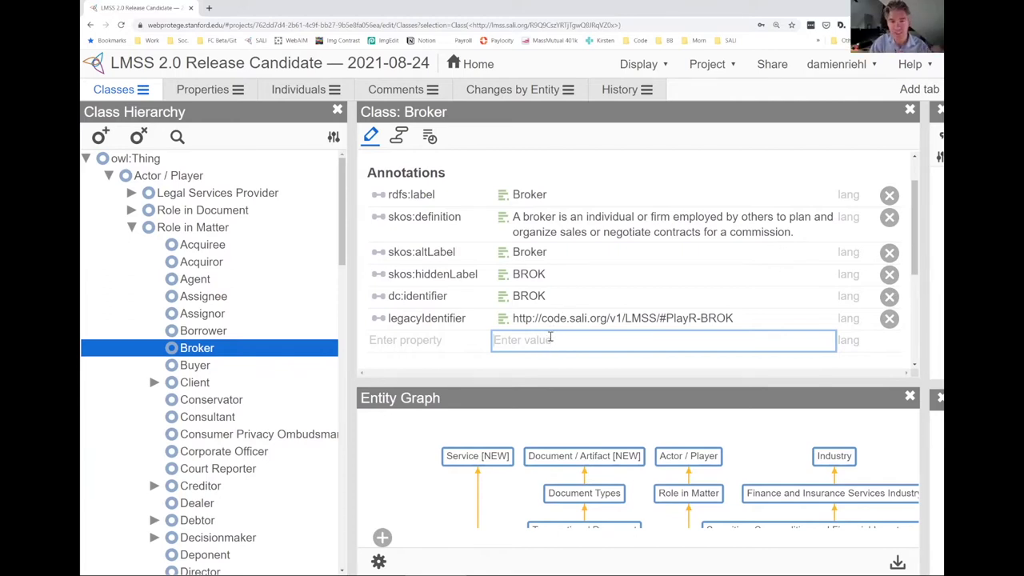
pyautogui.click(462, 342)
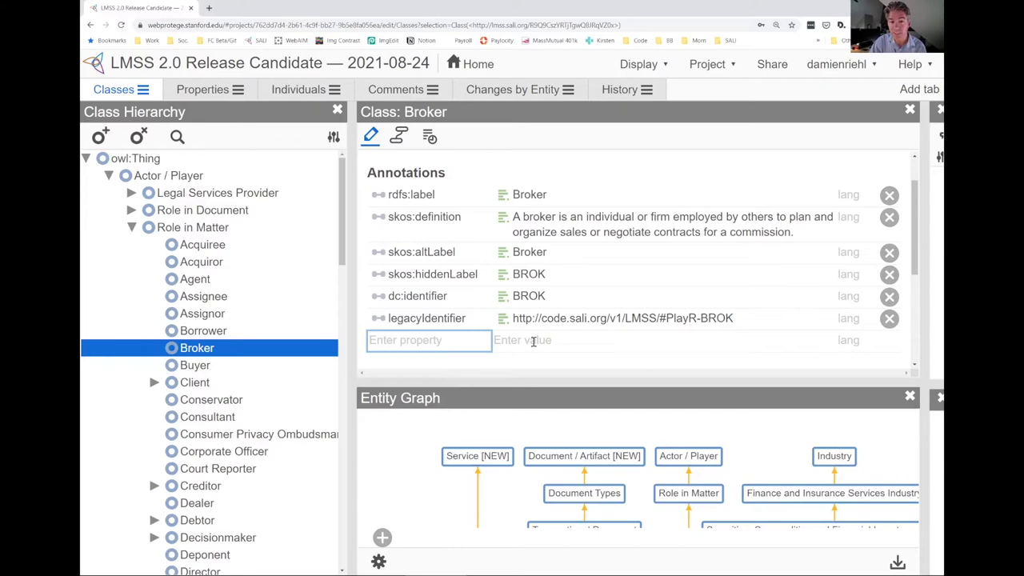
pyautogui.write('sfadsasdf')
pyautogui.press('Tab')
pyautogui.hotkey('shift', 'Tab')
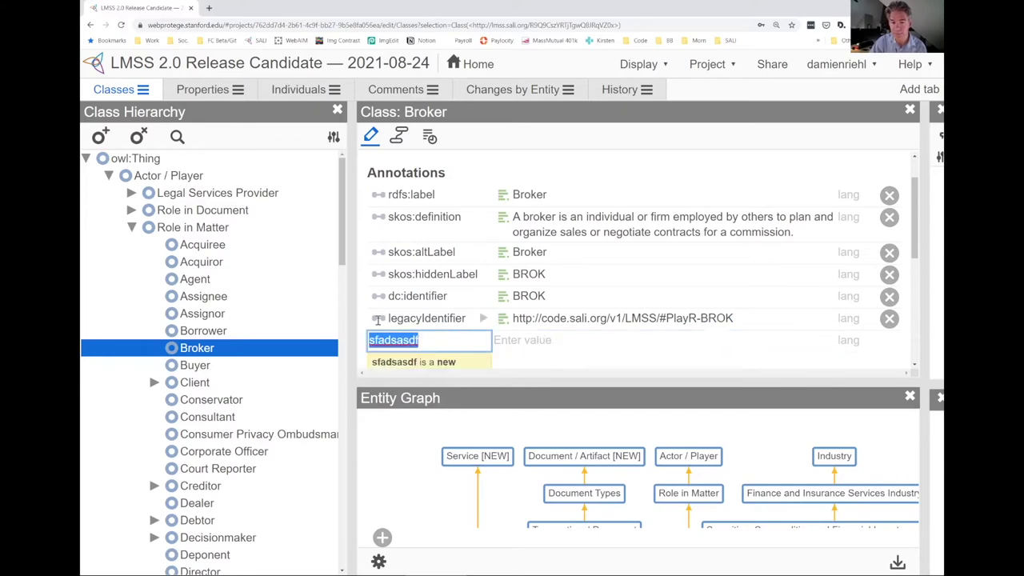
pyautogui.press('BackSpace')
pyautogui.click(550, 340)
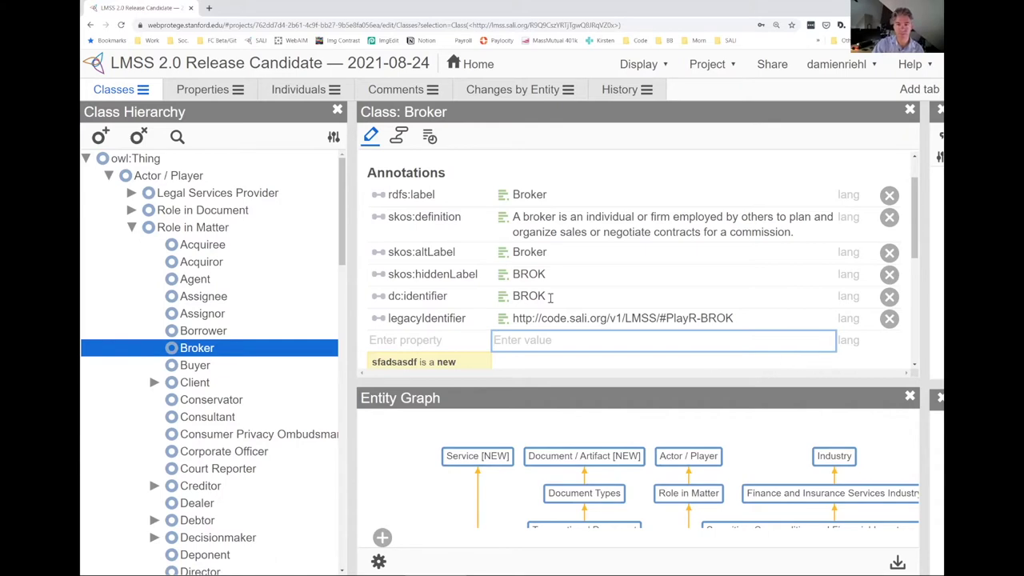